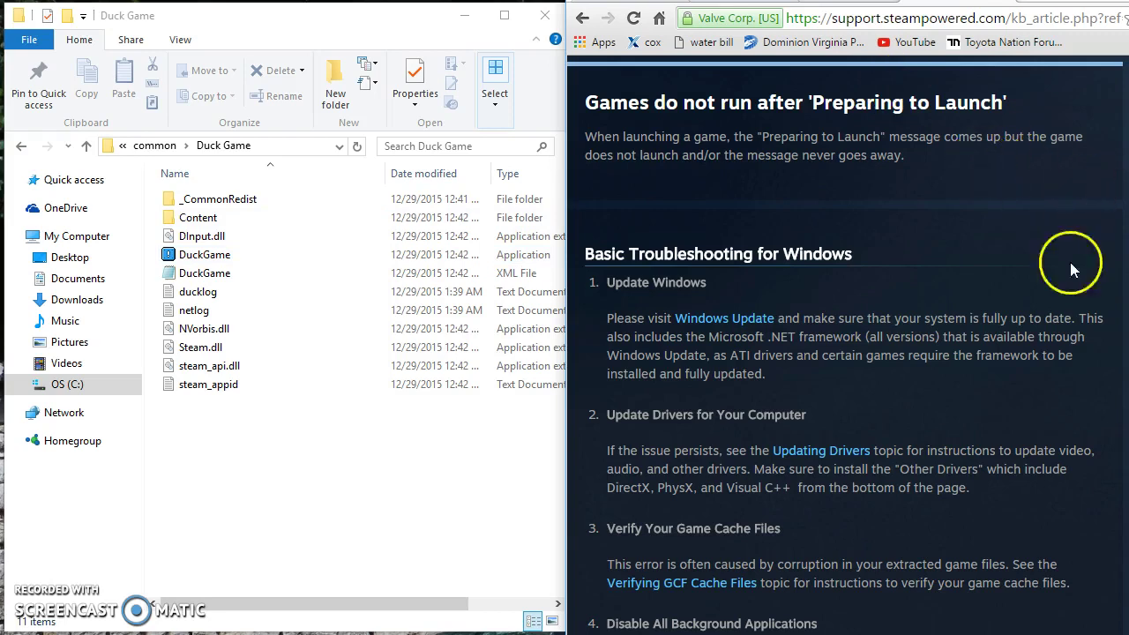
Try to launch the DuckGame application from the Duck Game folder
scroll(960, 345, down, 1)
scroll(904, 367, up, 1)
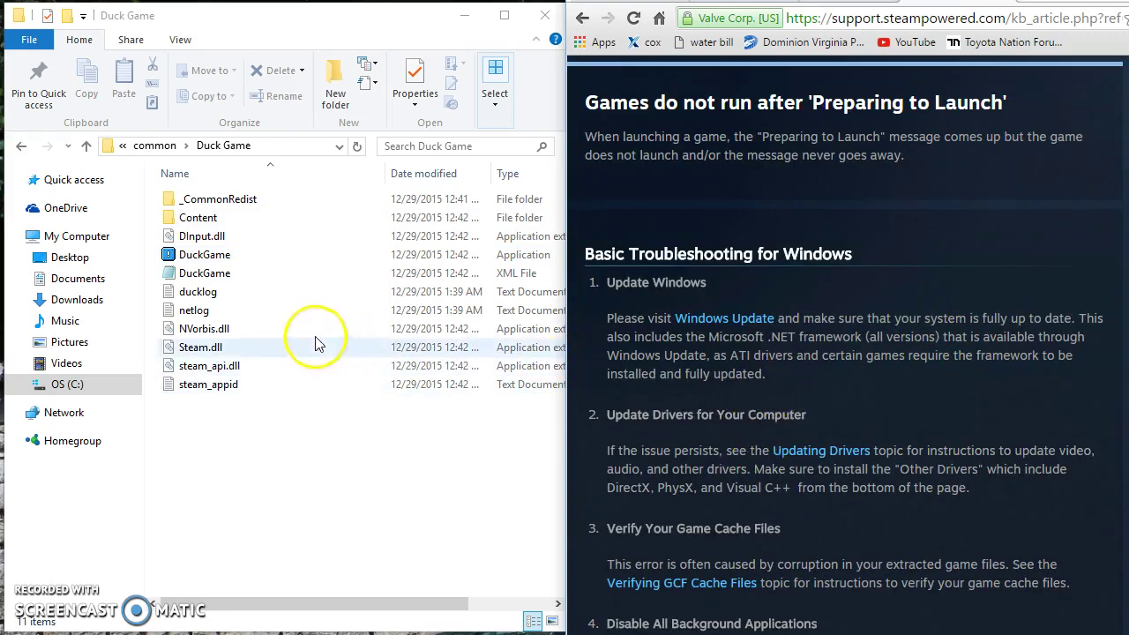
click(256, 481)
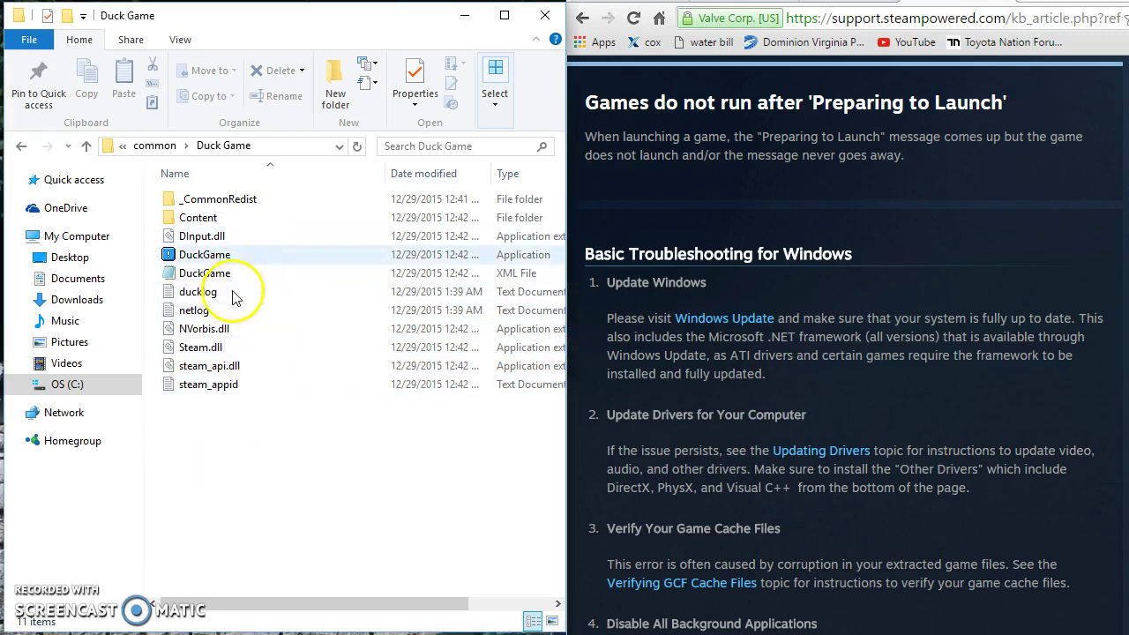
double_click(227, 255)
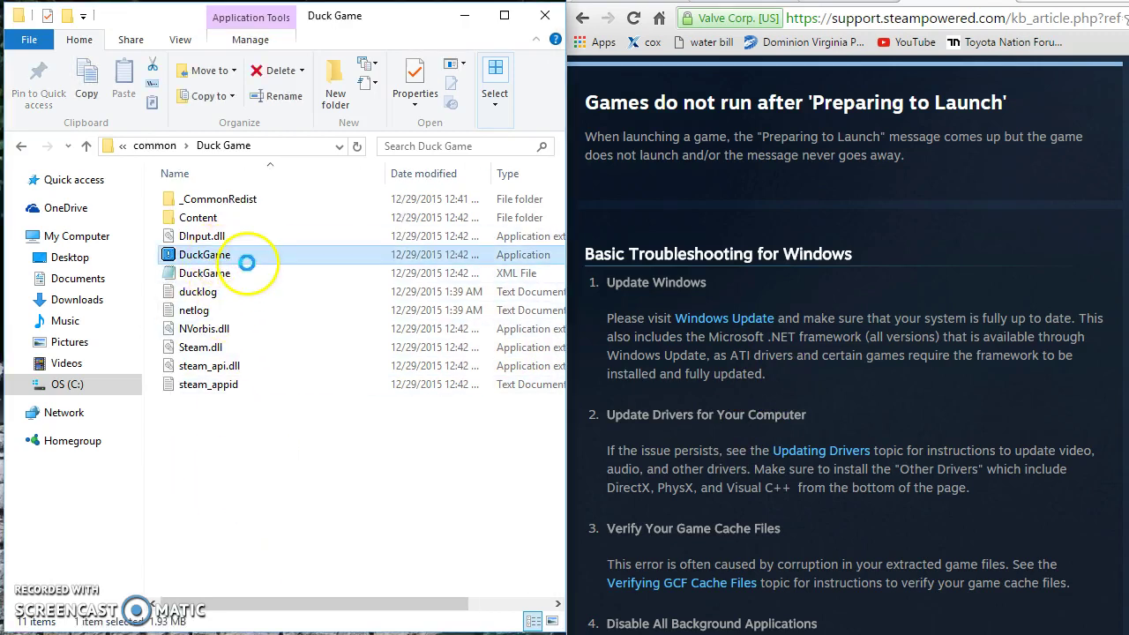
right_click(223, 255)
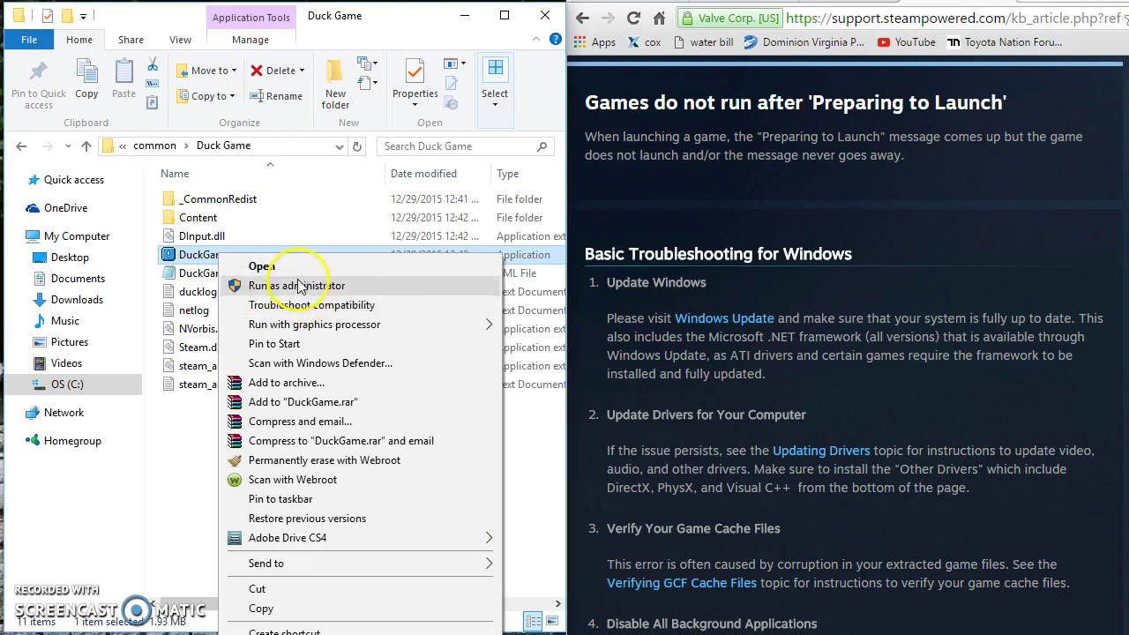
click(528, 437)
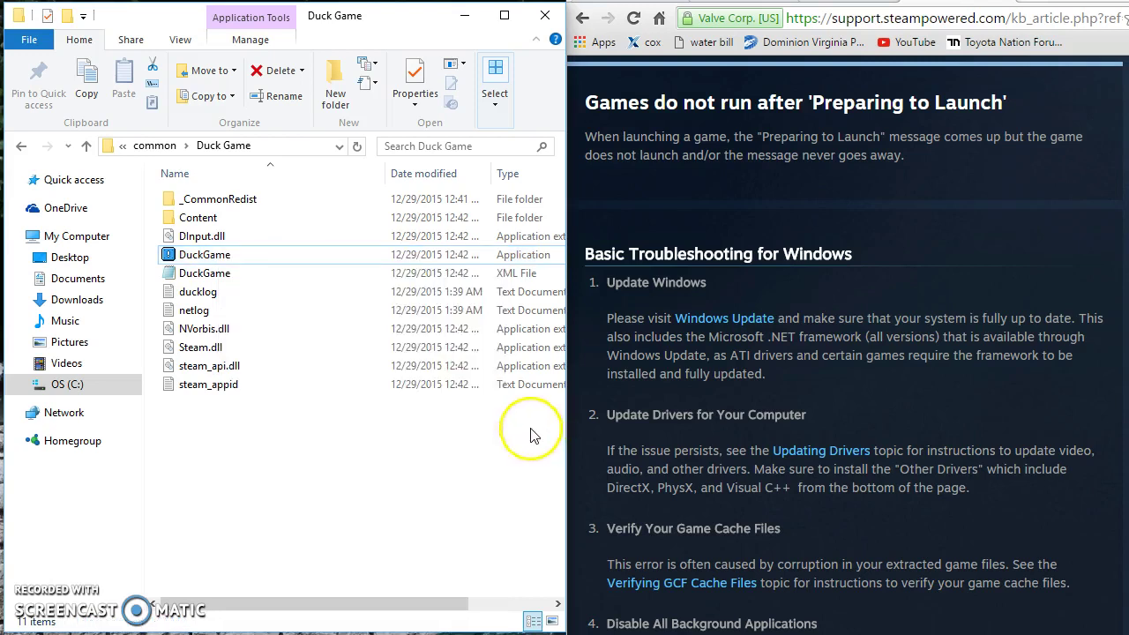
Open the 4.0 folder inside _CommonRedist > DotNet to view the .NET Framework installer files
double_click(254, 208)
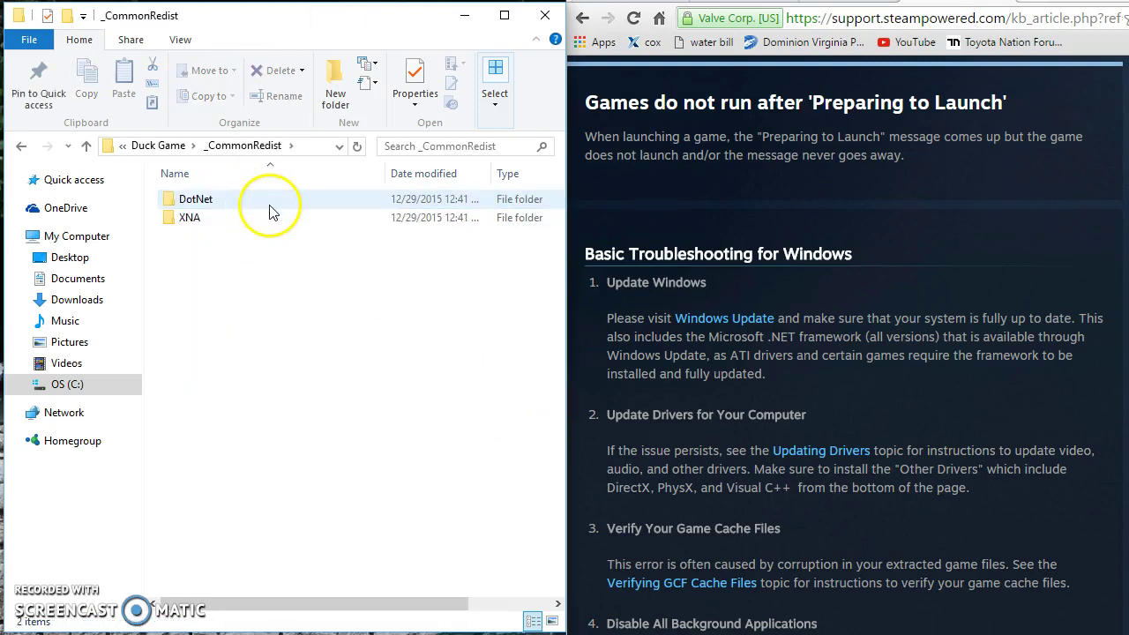
drag(227, 300, 207, 315)
double_click(222, 207)
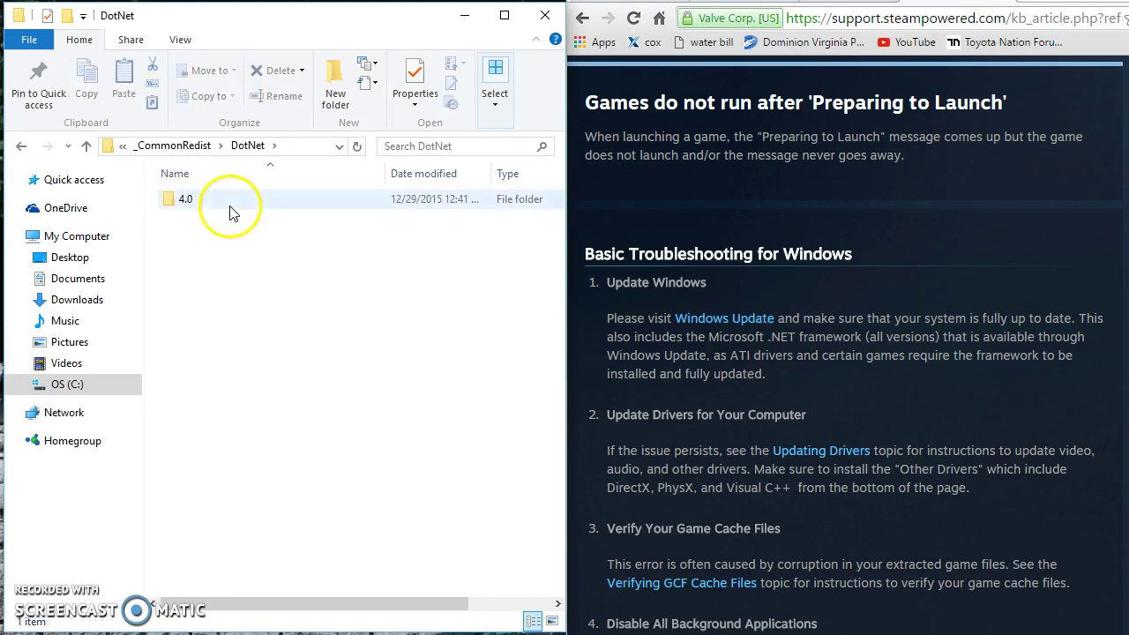
double_click(230, 211)
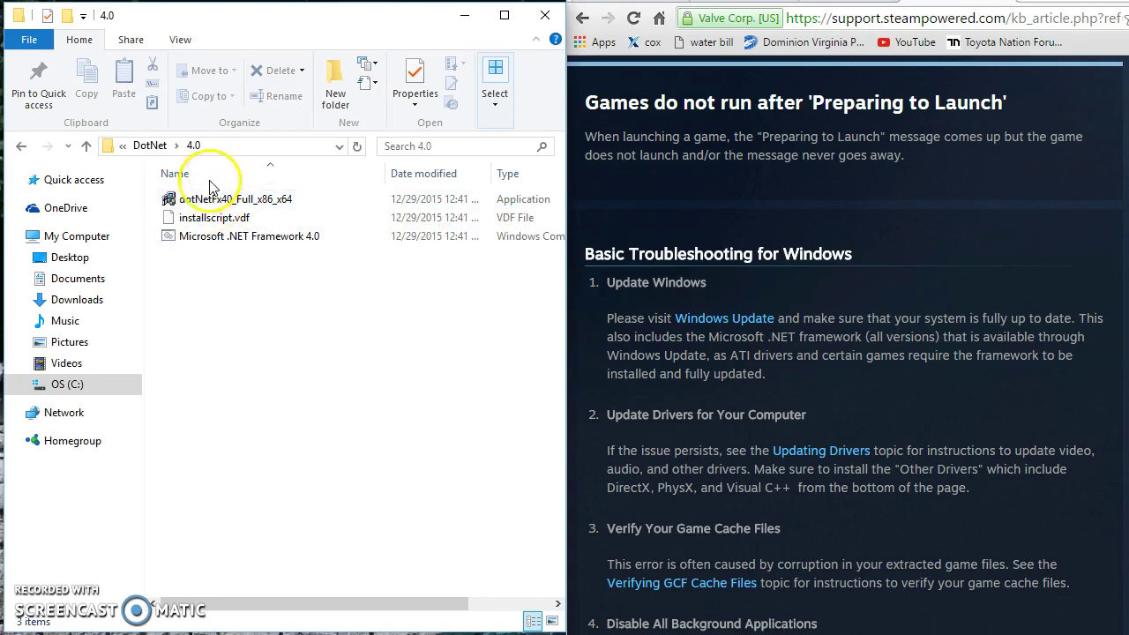
Return to _CommonRedist and open the 4.0 folder inside XNA
click(21, 146)
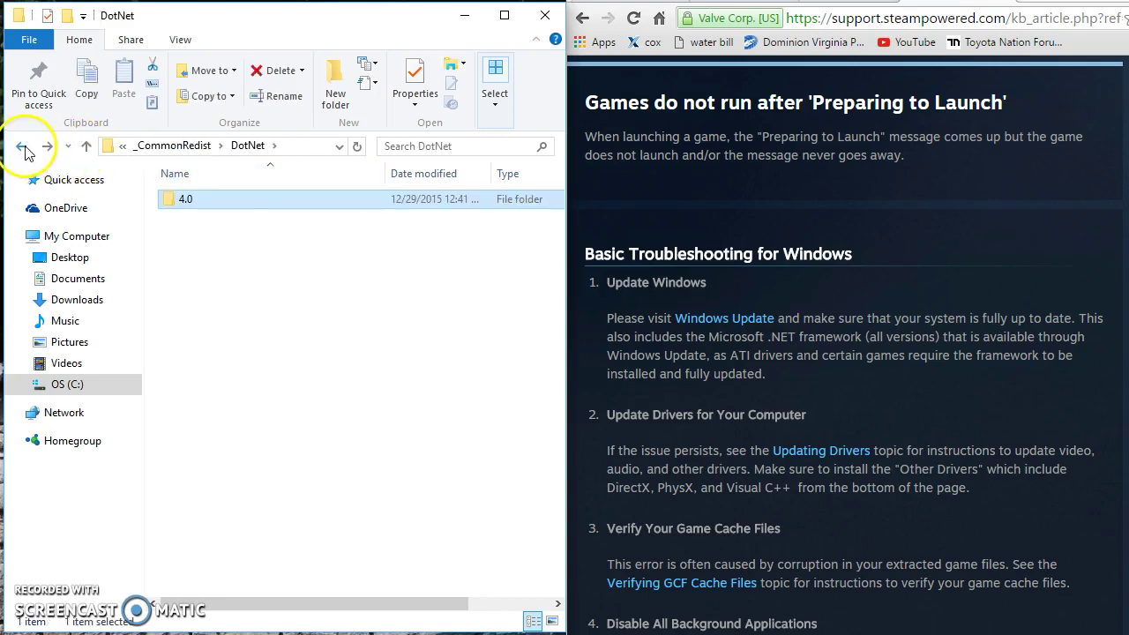
click(22, 145)
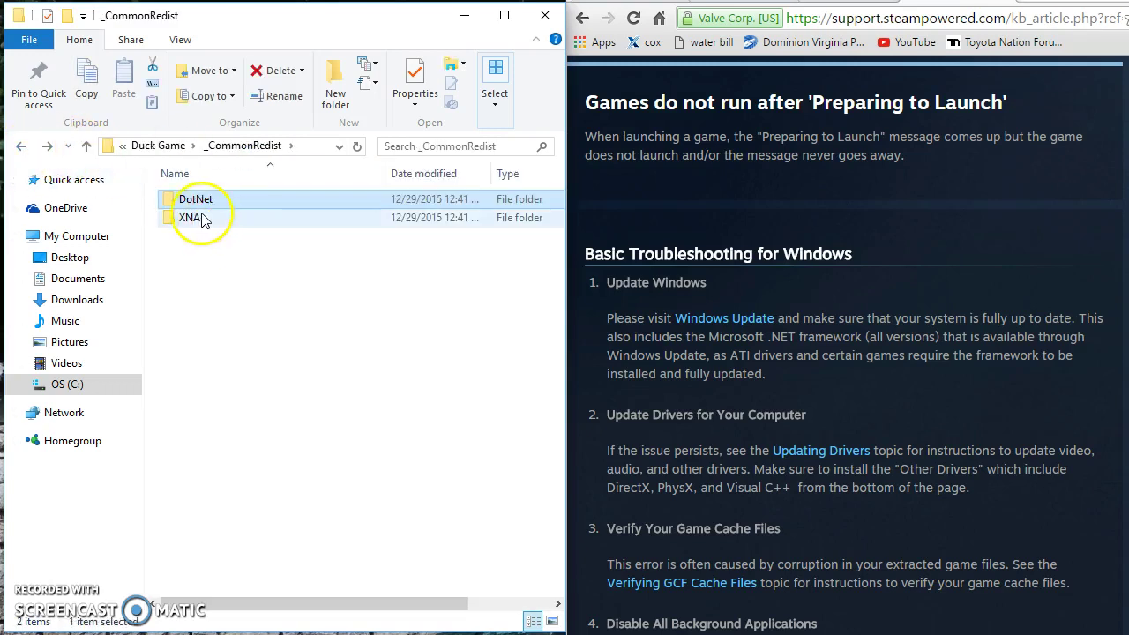
double_click(210, 228)
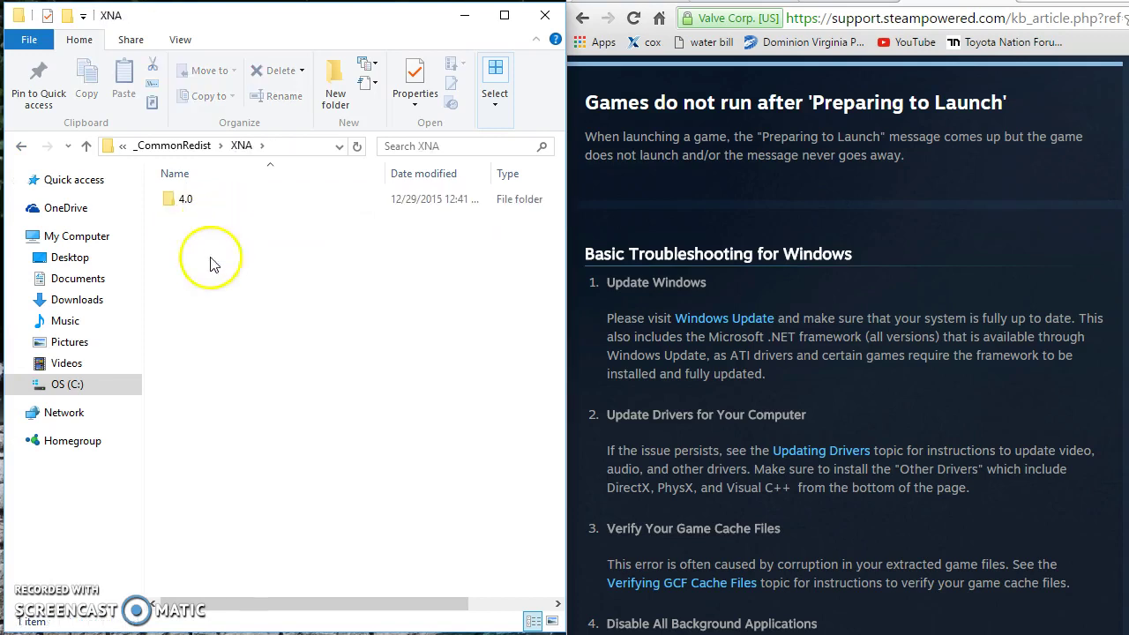
double_click(194, 207)
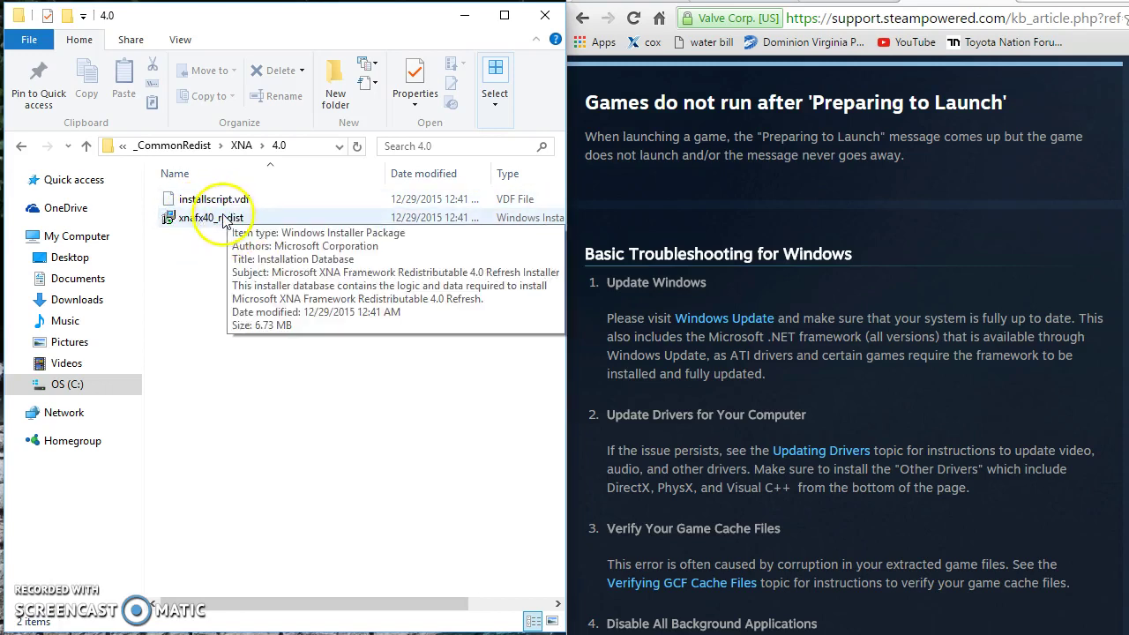
Start the xnafx40_redist installer, then cancel the XNA Framework setup
double_click(221, 218)
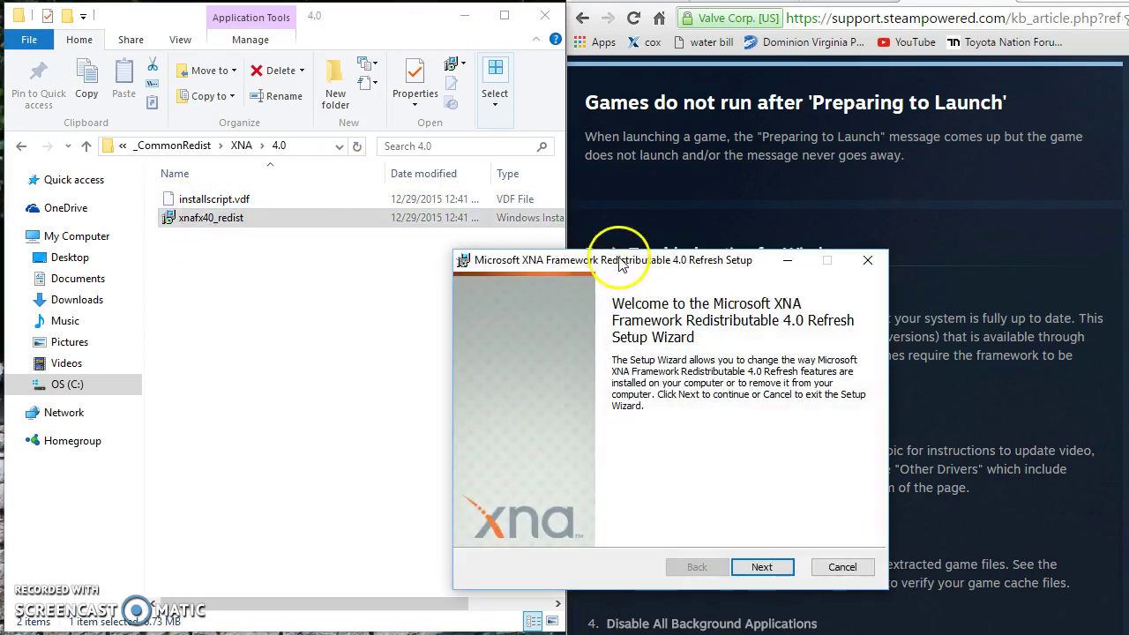
drag(621, 262, 446, 150)
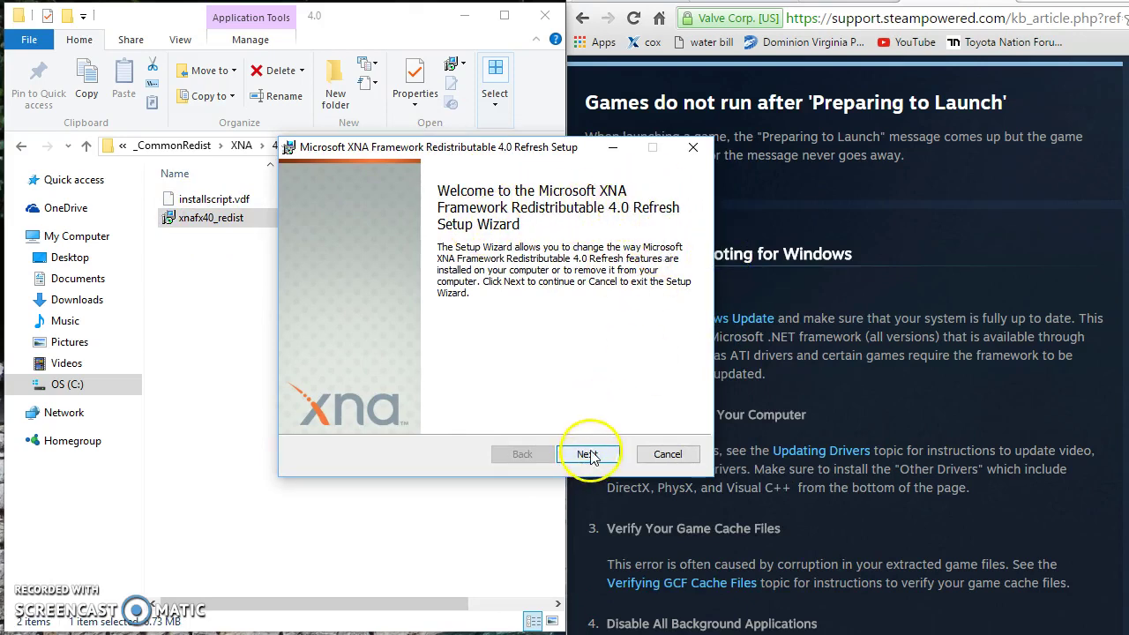
click(668, 455)
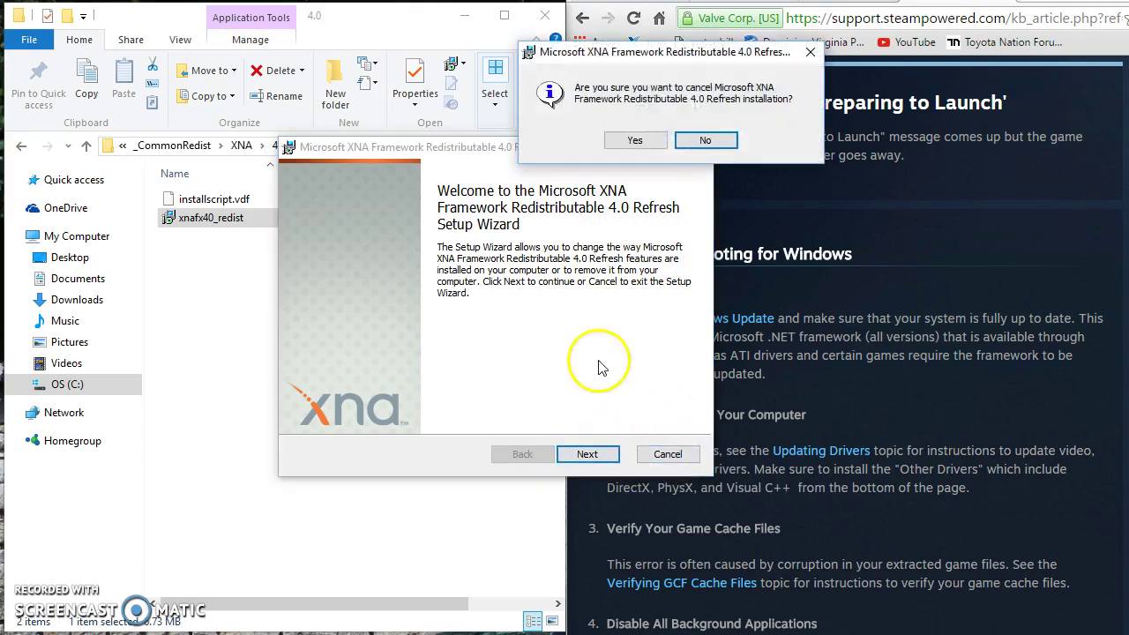
click(650, 147)
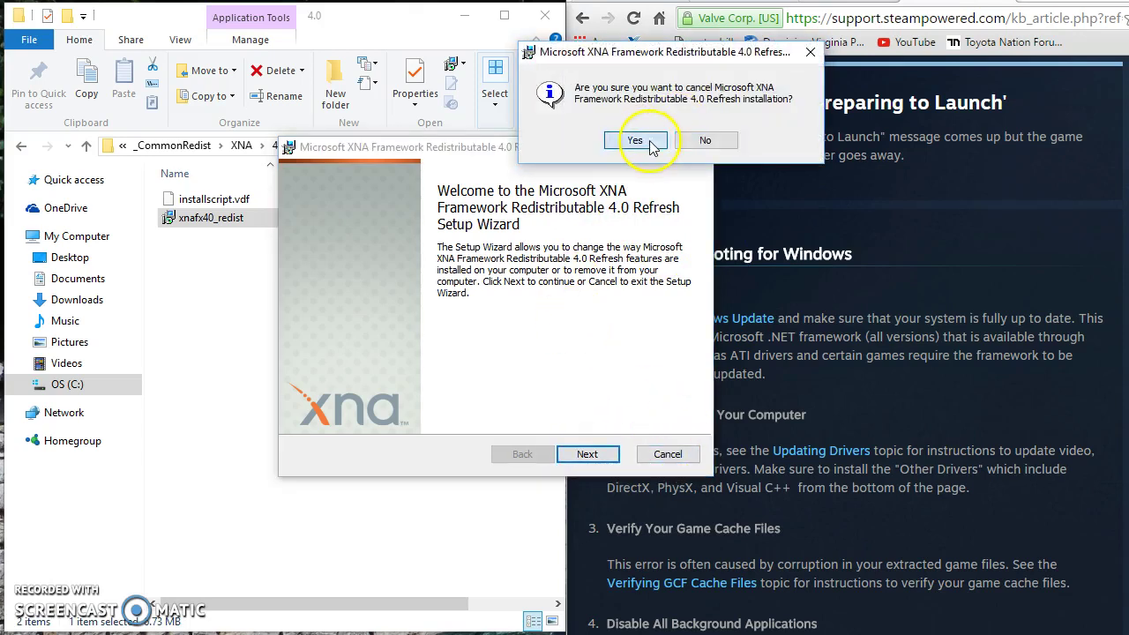
click(868, 262)
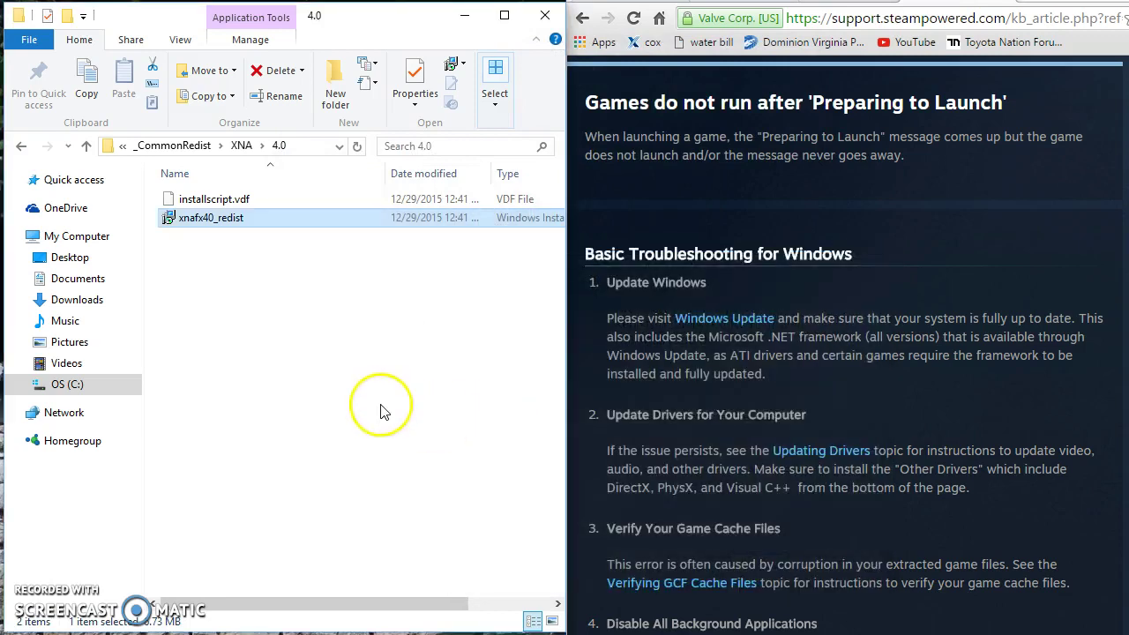
click(297, 382)
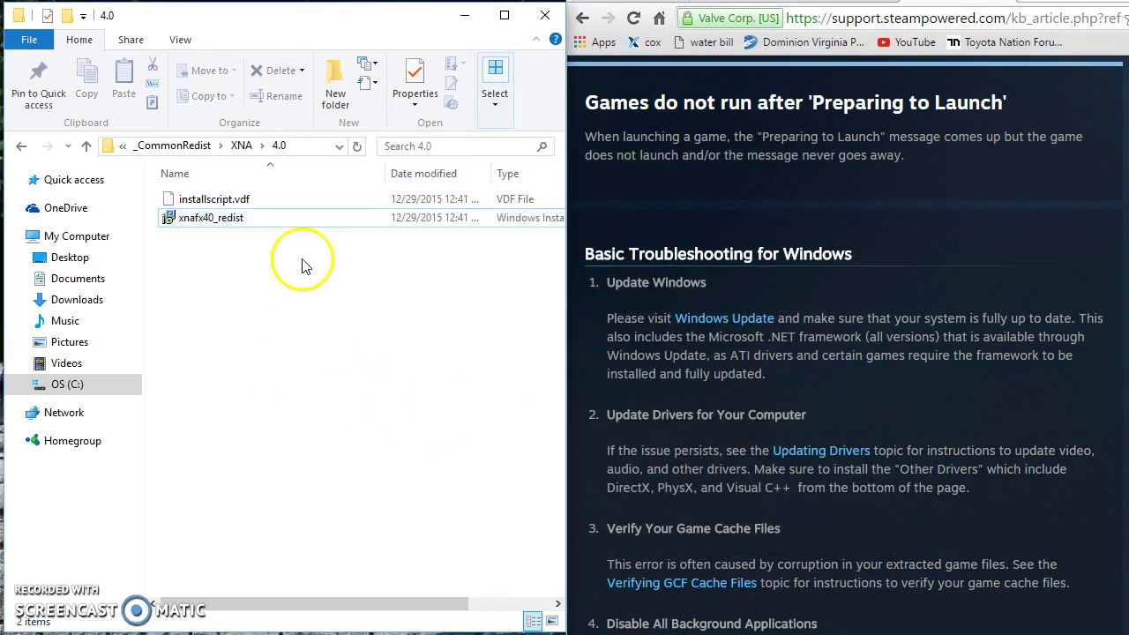
Go back up to the Duck Game folder and reopen its _CommonRedist folder
click(21, 149)
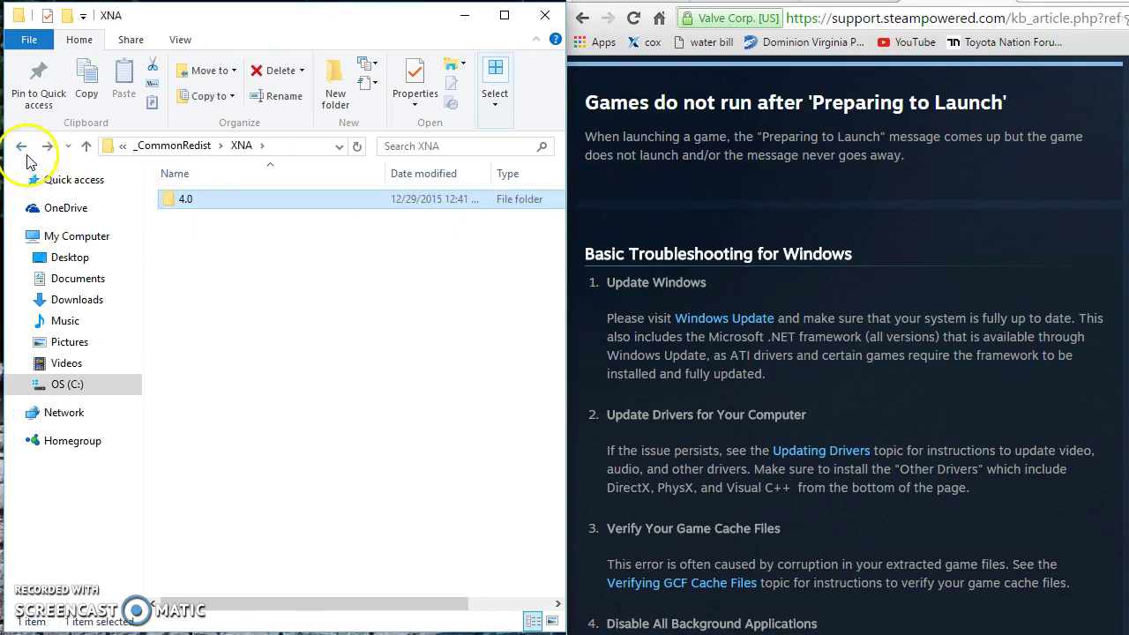
click(20, 149)
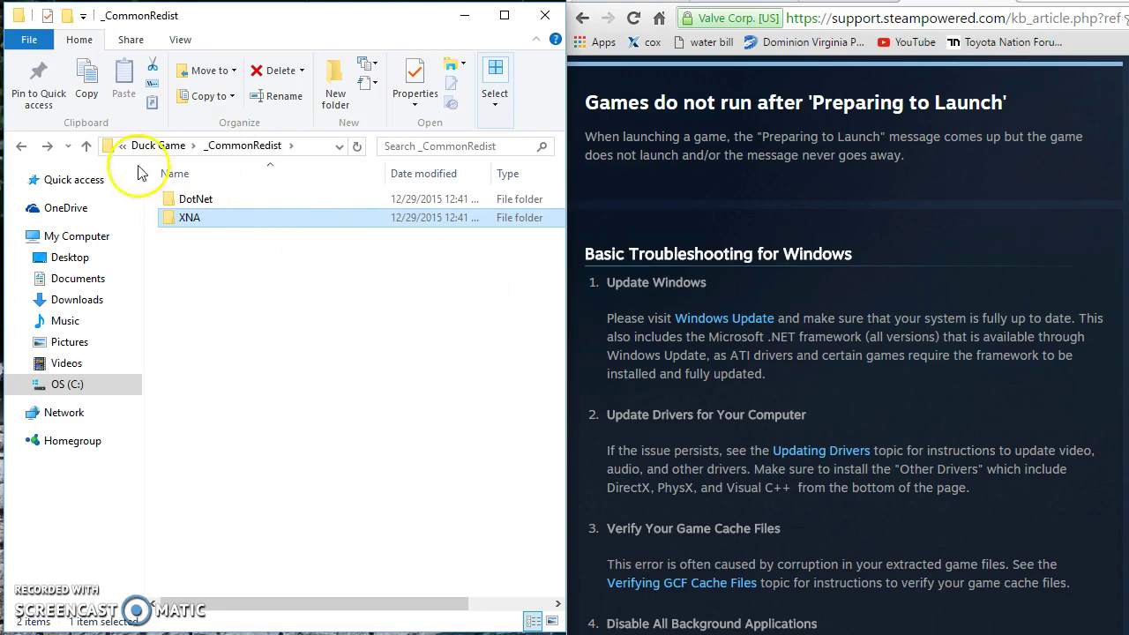
click(21, 147)
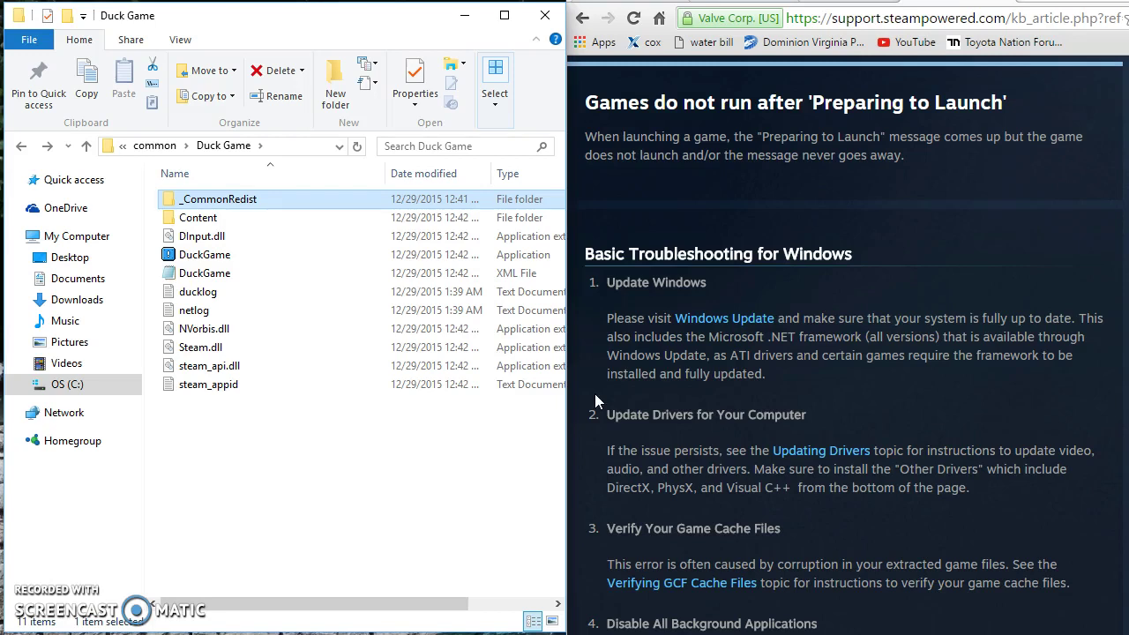
double_click(361, 201)
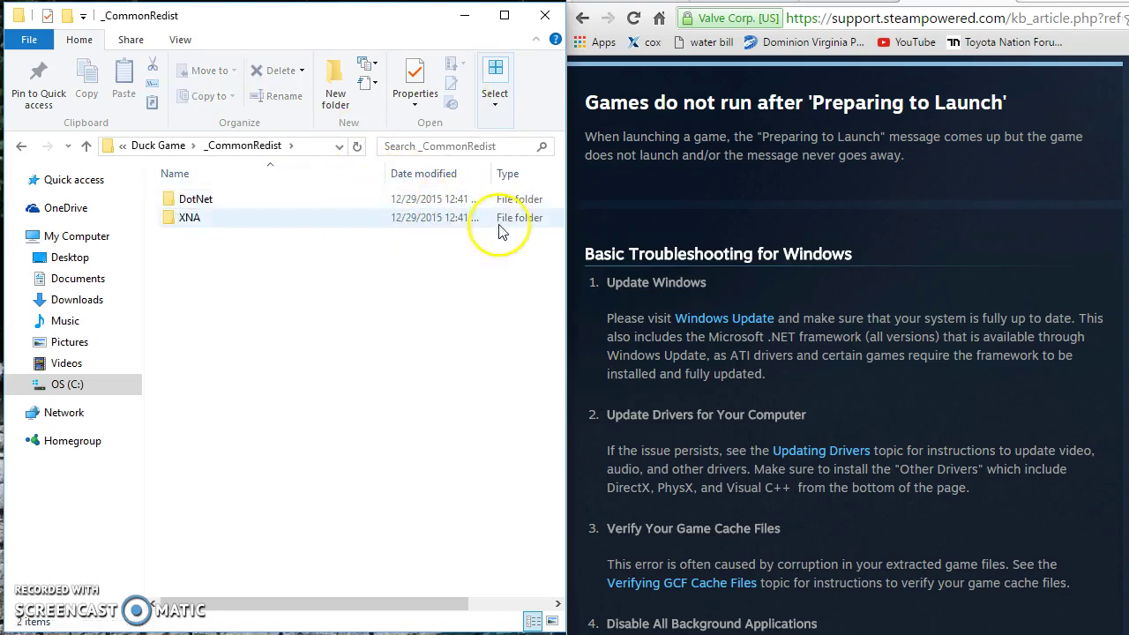
Review the title and introduction of the Steam Support article on games not running after 'Preparing to Launch'
scroll(852, 209, up, 3)
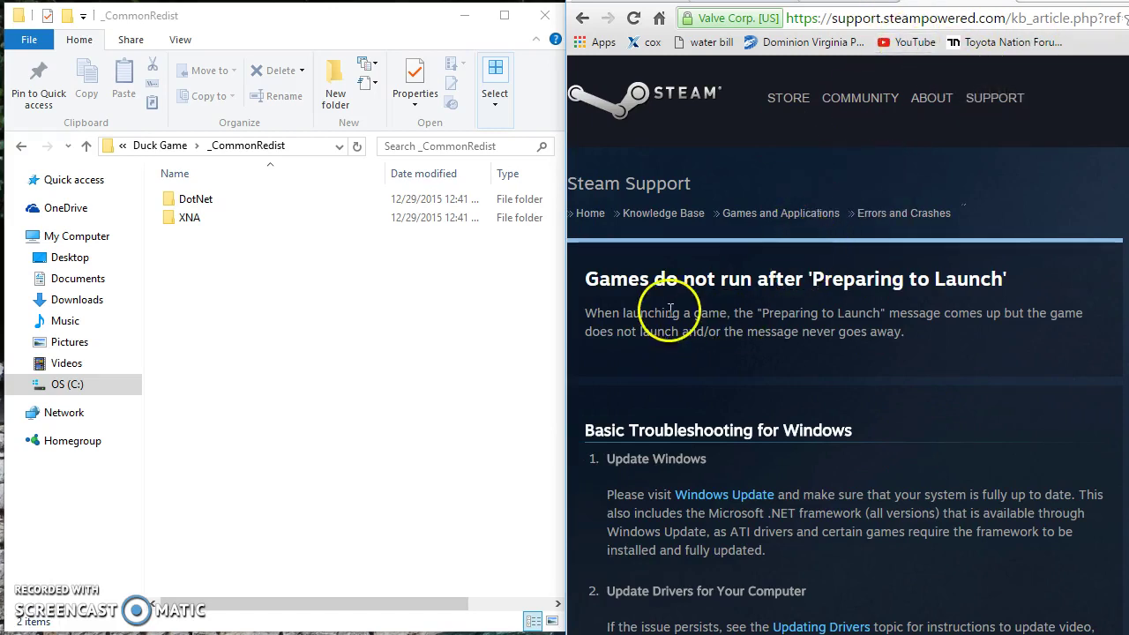
drag(582, 279, 1037, 315)
click(1025, 370)
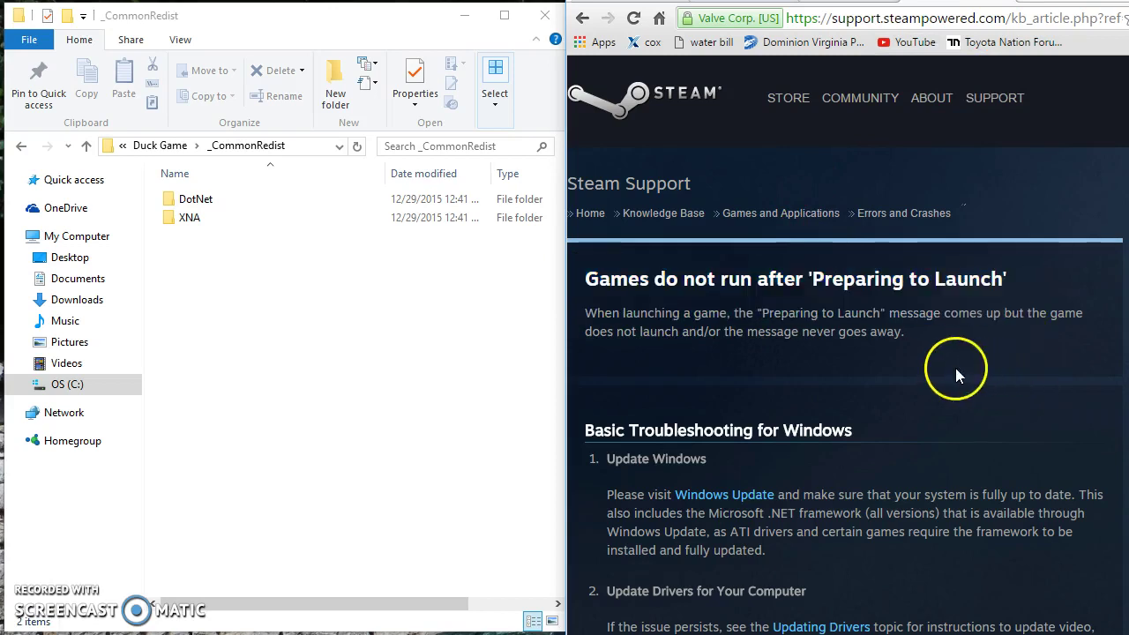
Examine the Update Windows instructions in the article and highlight the passage on the Microsoft .NET framework
scroll(937, 377, down, 2)
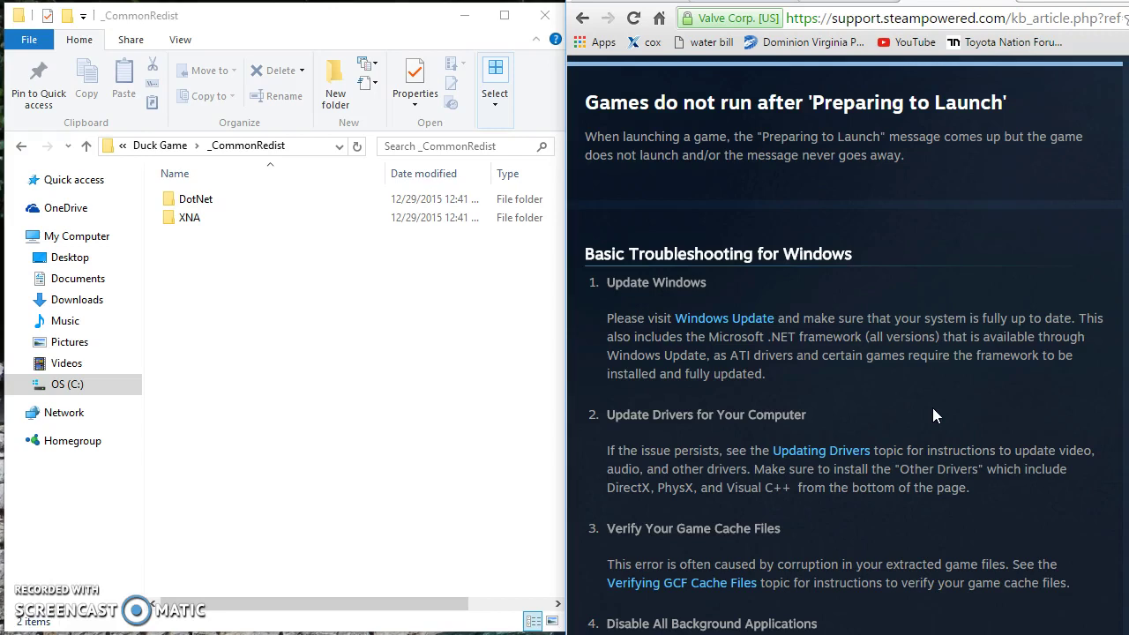
scroll(918, 406, down, 2)
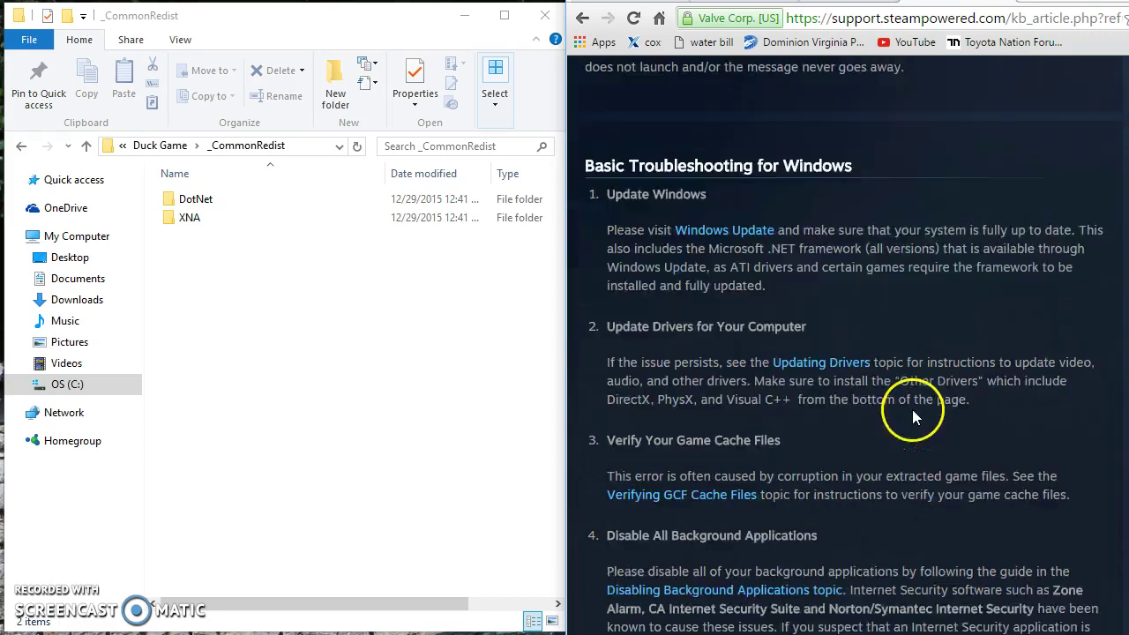
scroll(754, 363, up, 2)
drag(611, 282, 748, 300)
click(601, 320)
drag(602, 320, 981, 371)
click(982, 370)
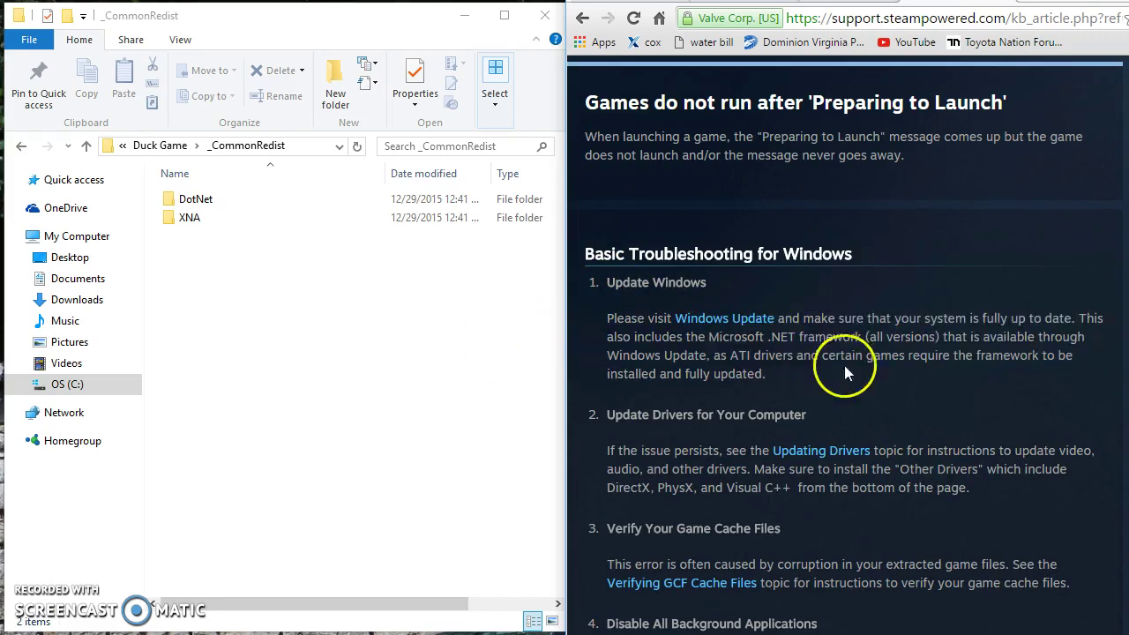
drag(721, 337, 858, 380)
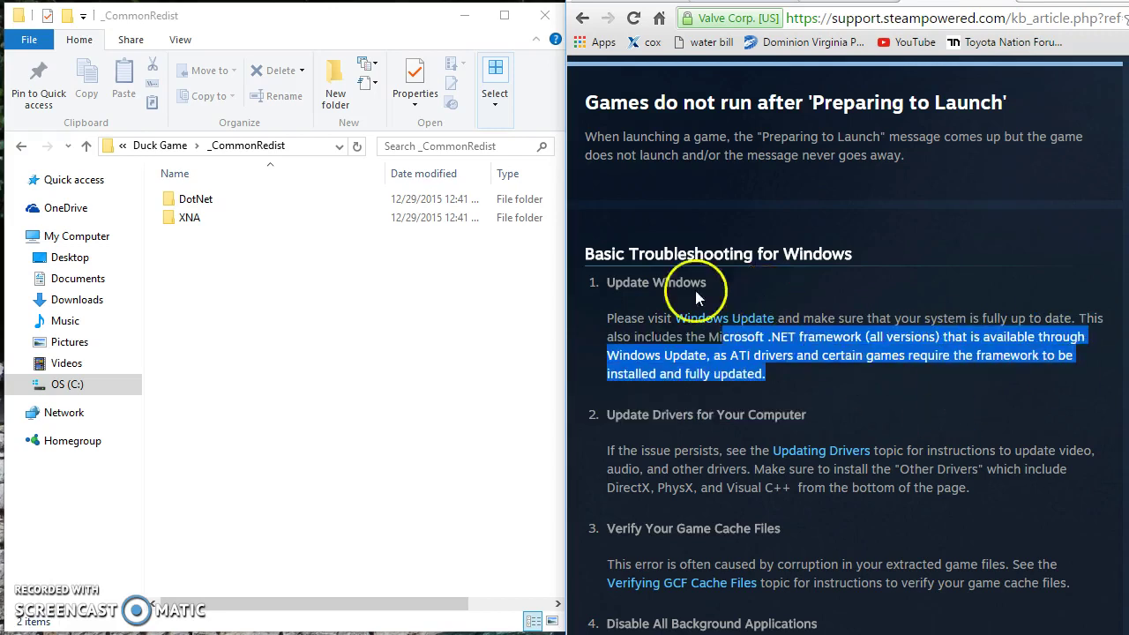
Open the DotNet folder inside _CommonRedist and clear the text highlight in the support article
click(315, 297)
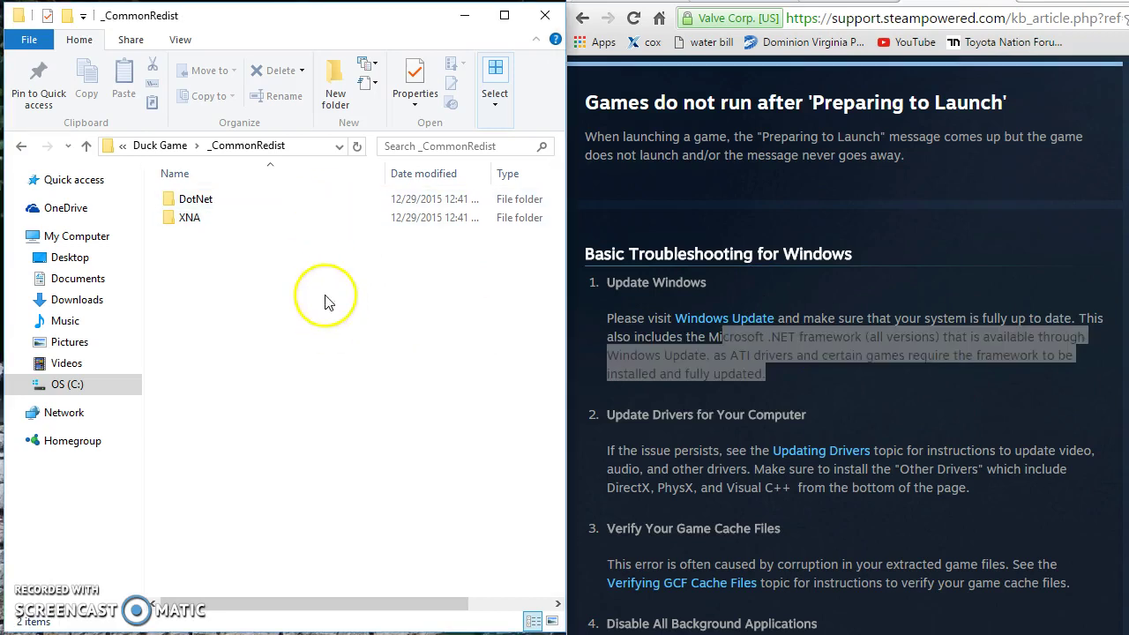
double_click(259, 201)
drag(870, 356, 252, 290)
click(810, 378)
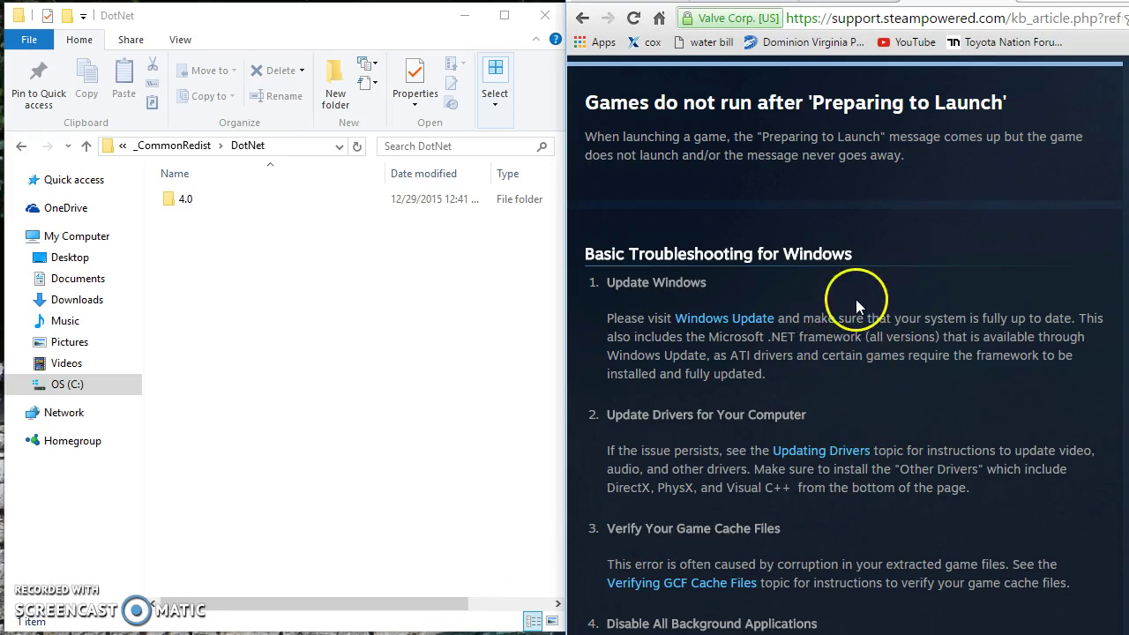
click(295, 246)
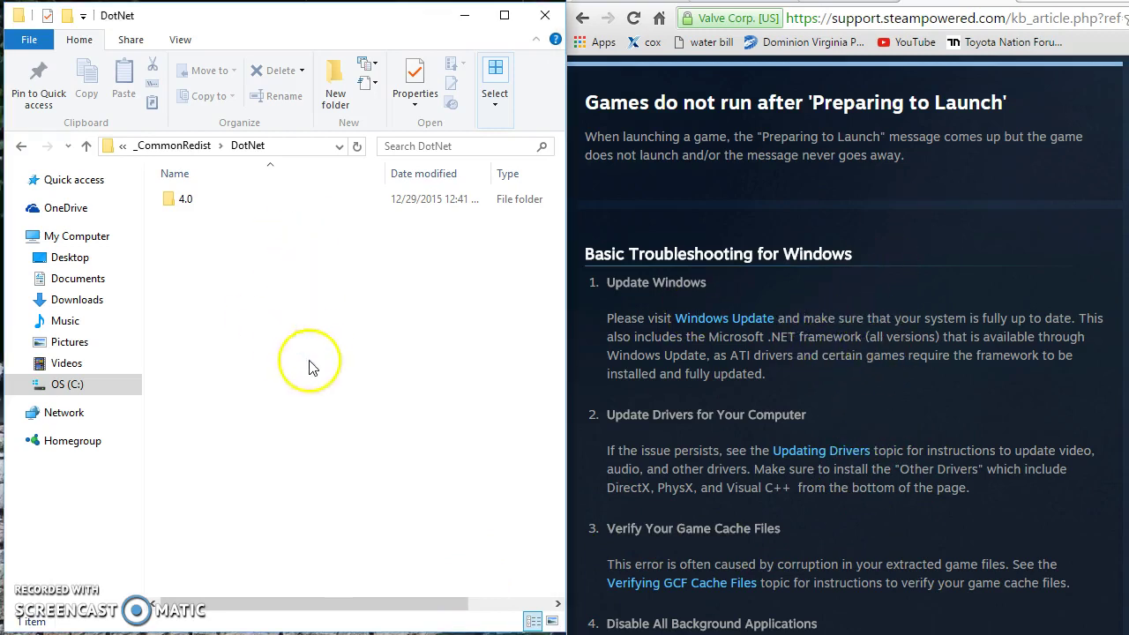
Highlight "Microsoft .NET framework" and "ATI drivers" in the article's Update Windows paragraph while reading it
drag(971, 396, 764, 380)
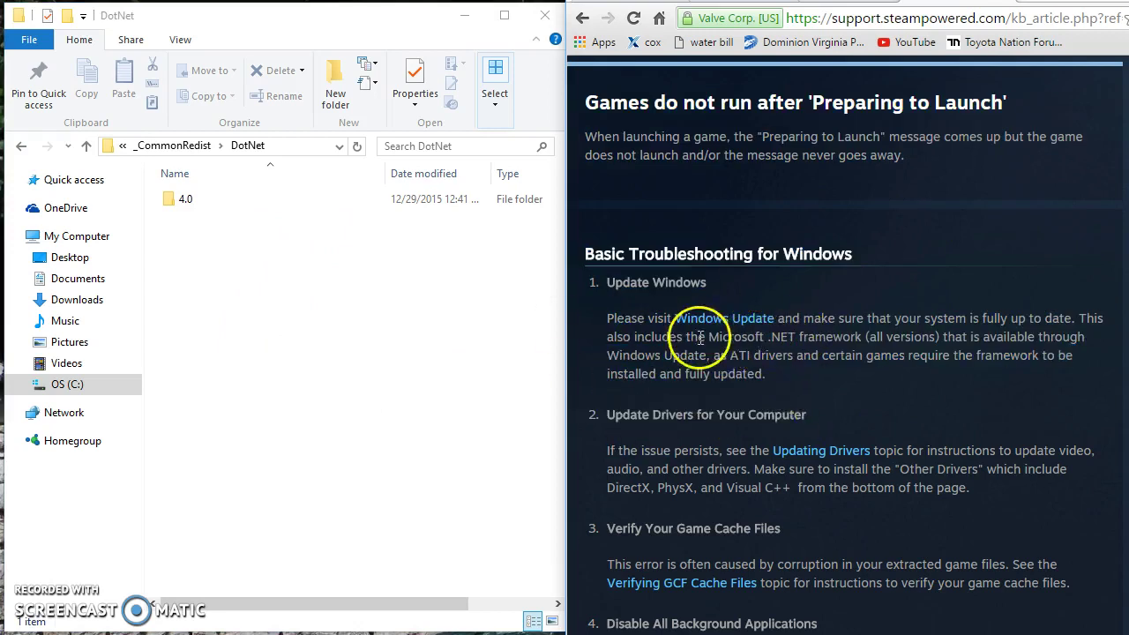
drag(699, 336, 874, 327)
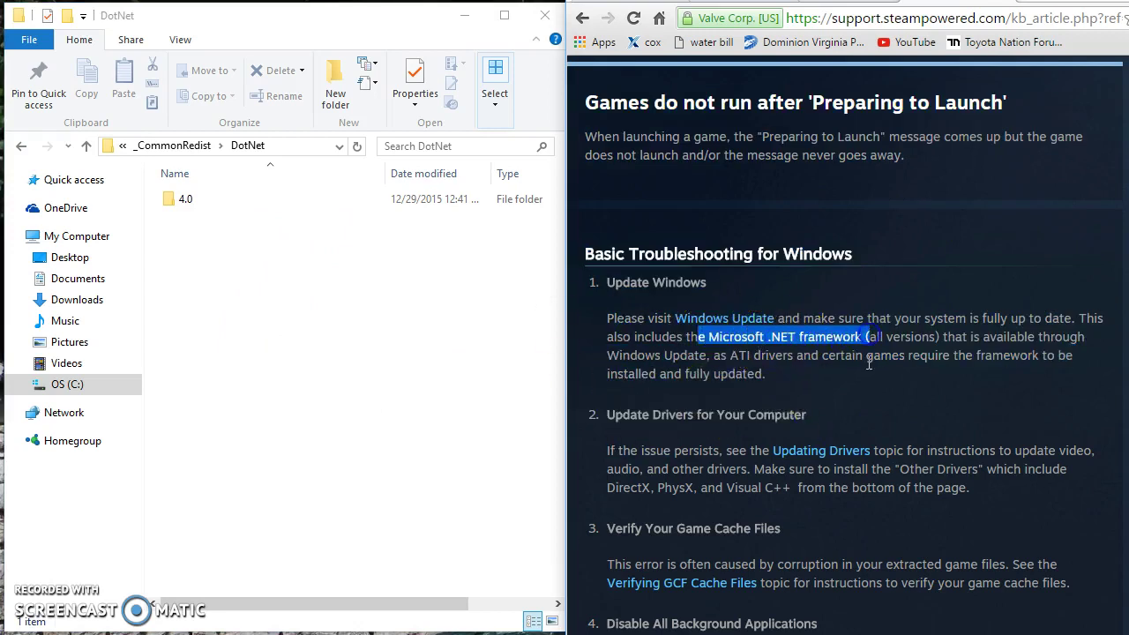
click(845, 356)
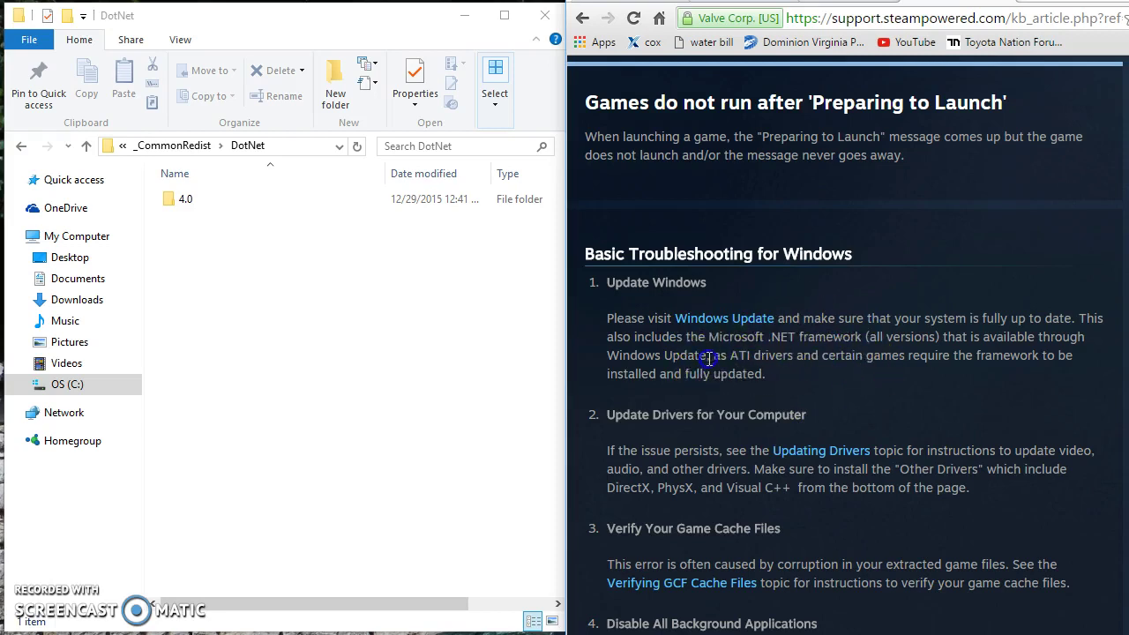
drag(709, 357, 879, 371)
click(988, 383)
drag(732, 356, 799, 355)
click(804, 354)
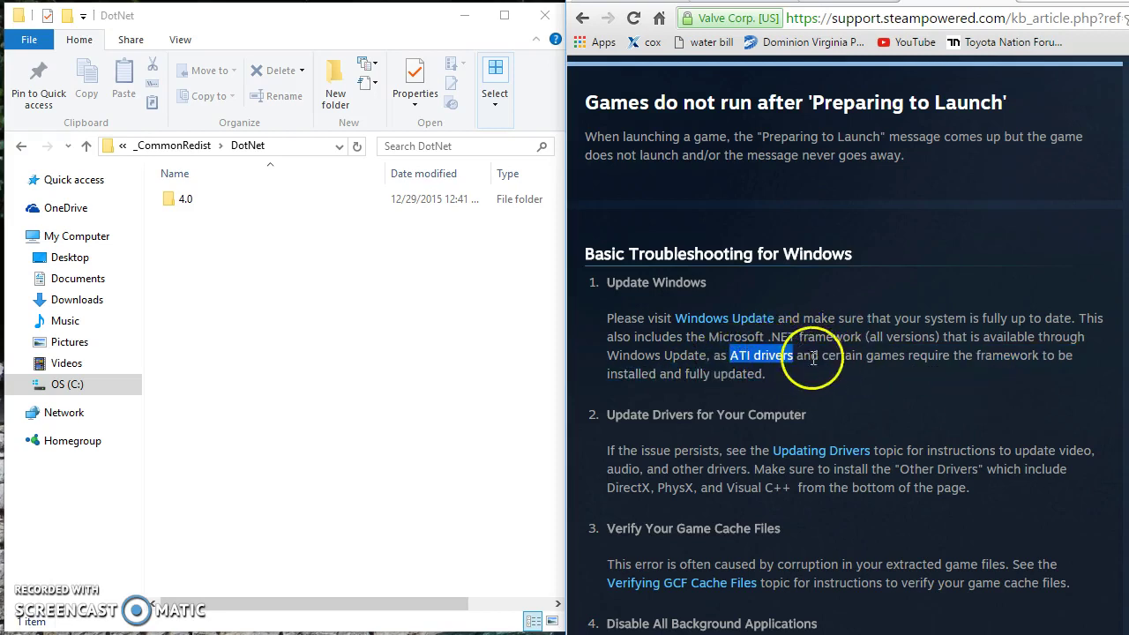
Clear the text highlight in the support article and review its Update Drivers for Your Computer section
click(706, 352)
click(758, 434)
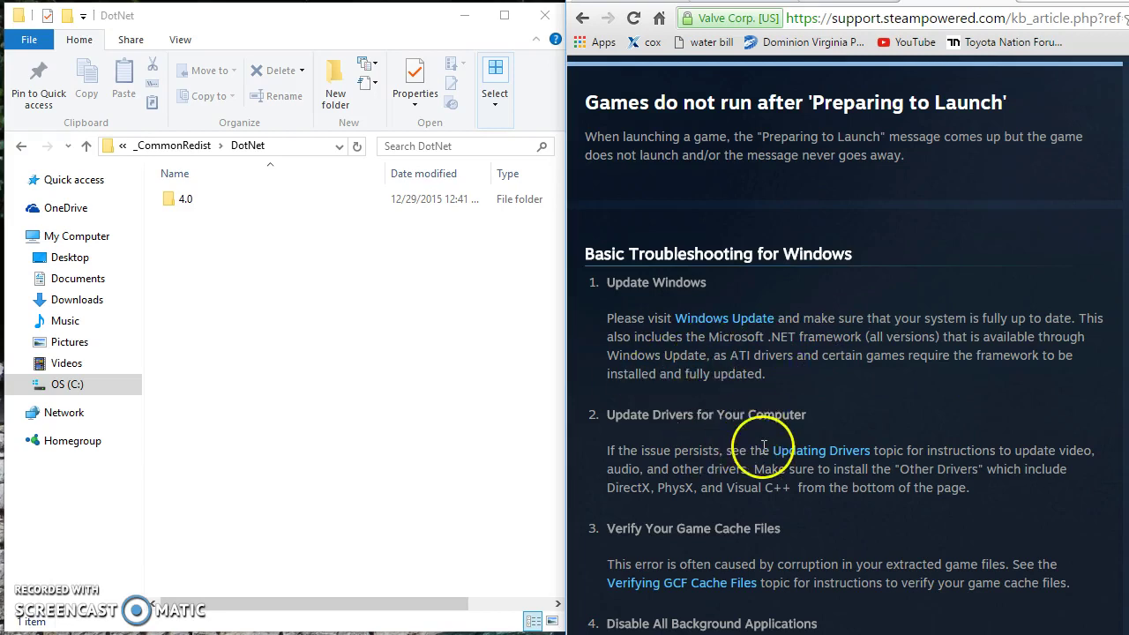
scroll(759, 439, down, 3)
scroll(759, 439, up, 3)
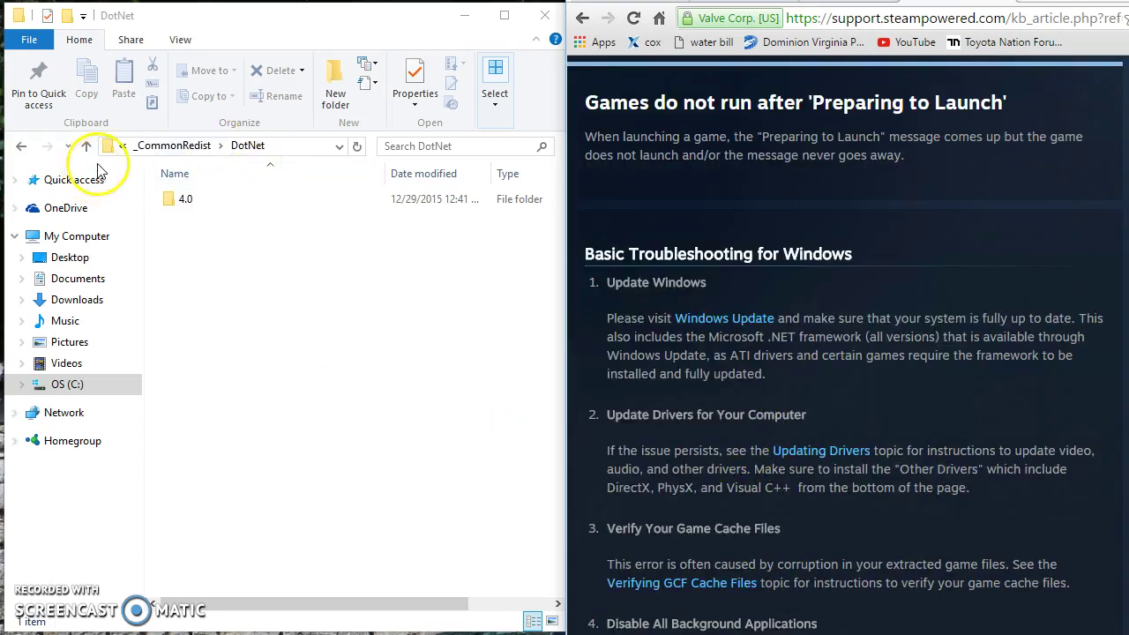
Open the XNA 4.0 folder inside Duck Game's _CommonRedist folder and check for the xnafx40_redist installer
click(25, 150)
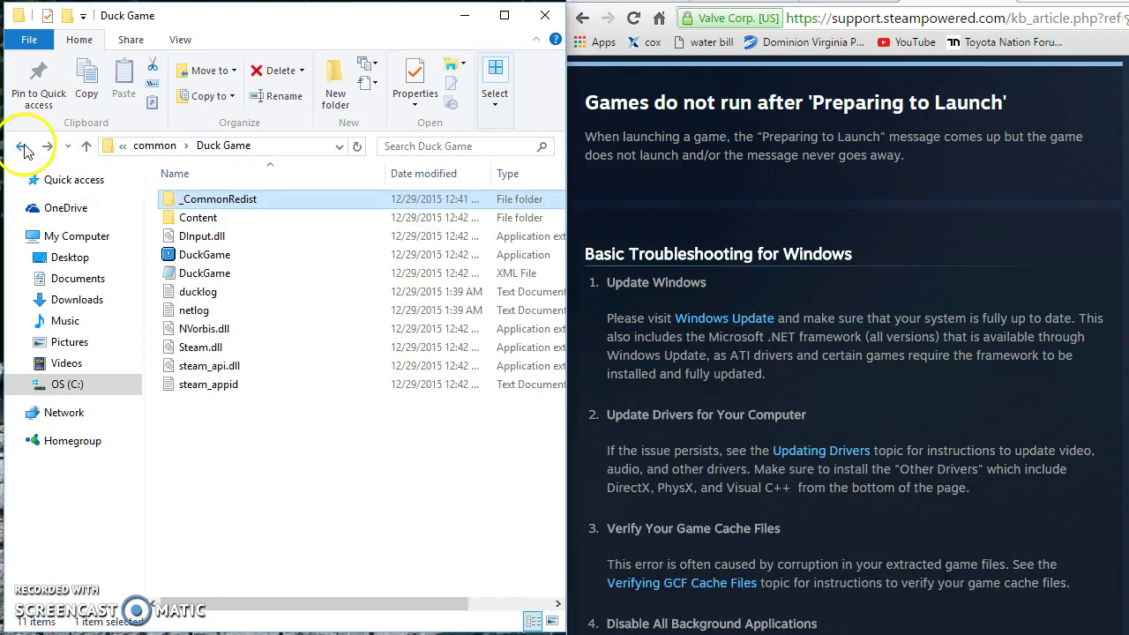
double_click(228, 201)
double_click(222, 219)
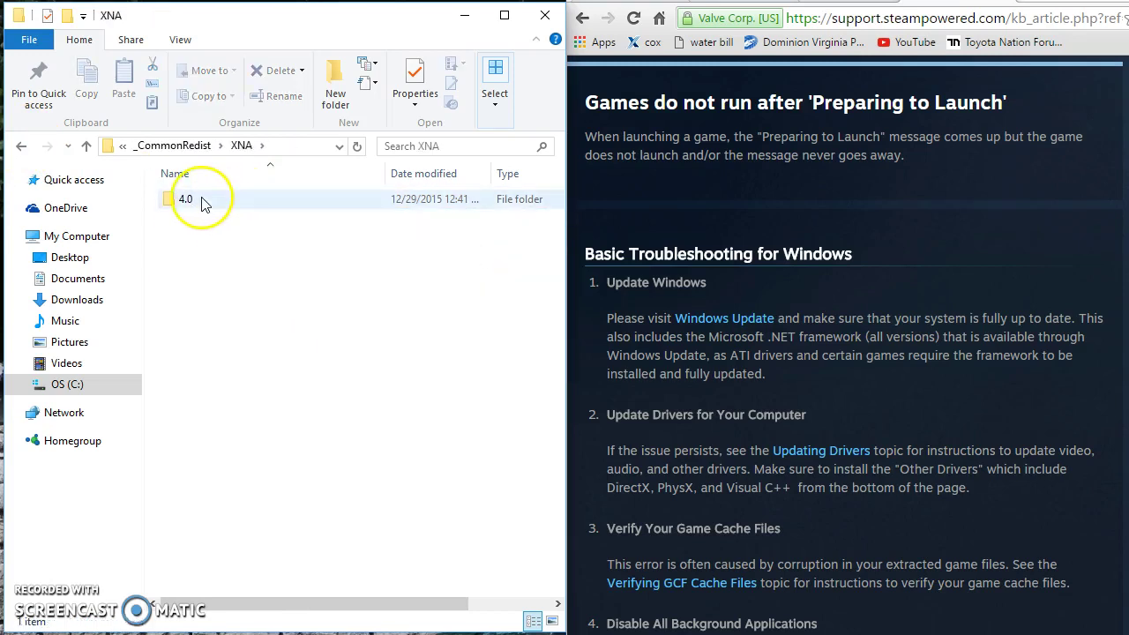
double_click(198, 203)
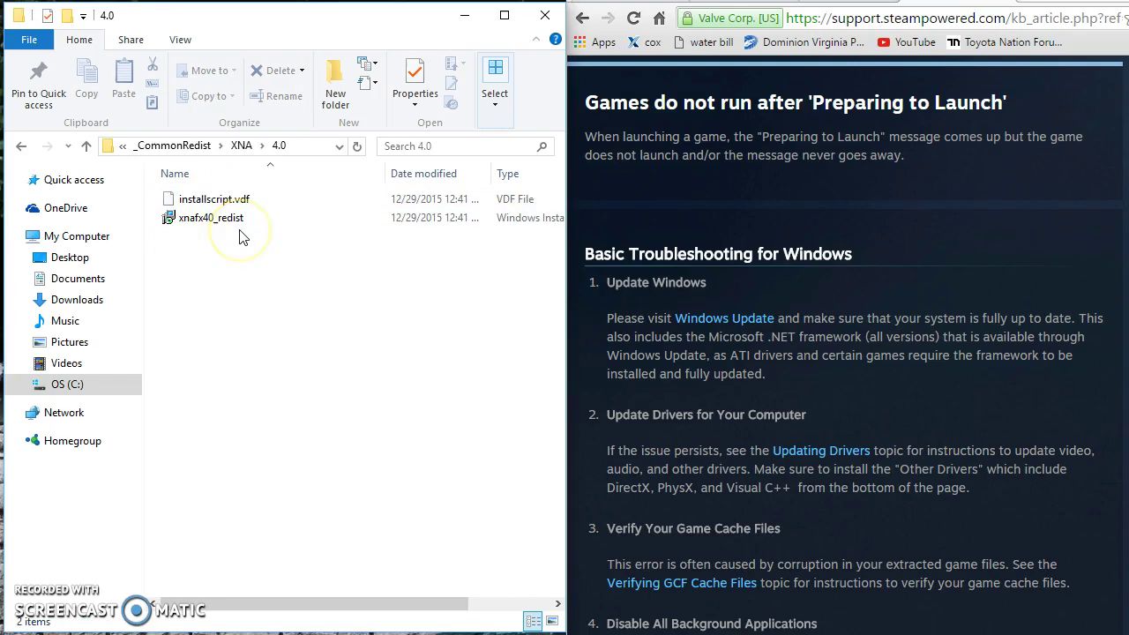
drag(294, 325, 224, 223)
click(216, 320)
Return to the main Duck Game folder and clear the file selection
click(22, 147)
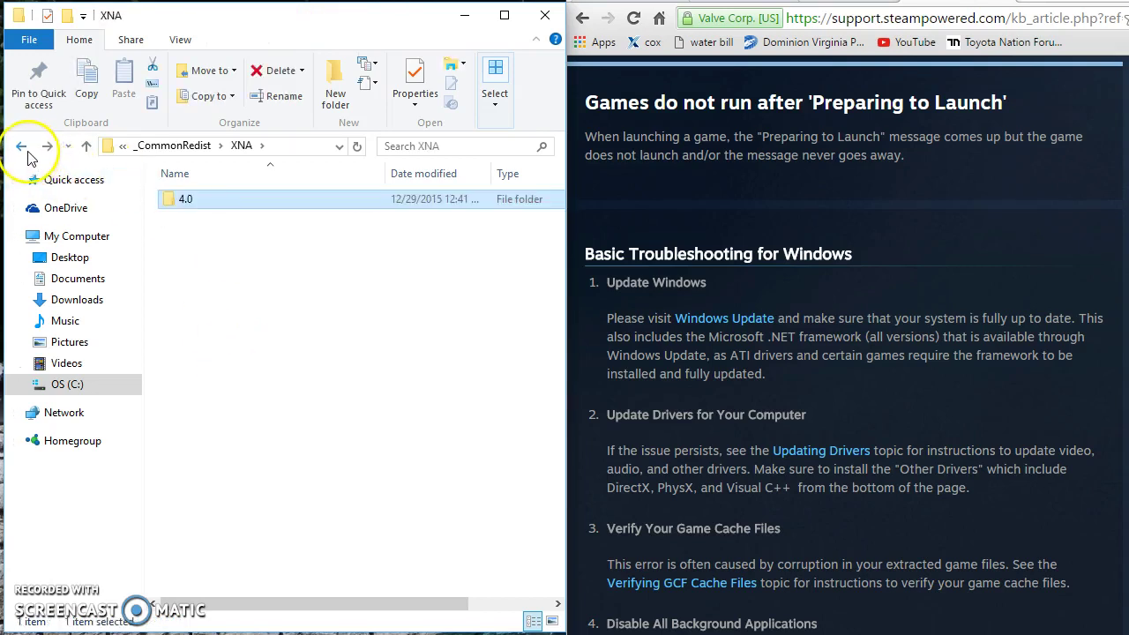
click(22, 146)
click(22, 146)
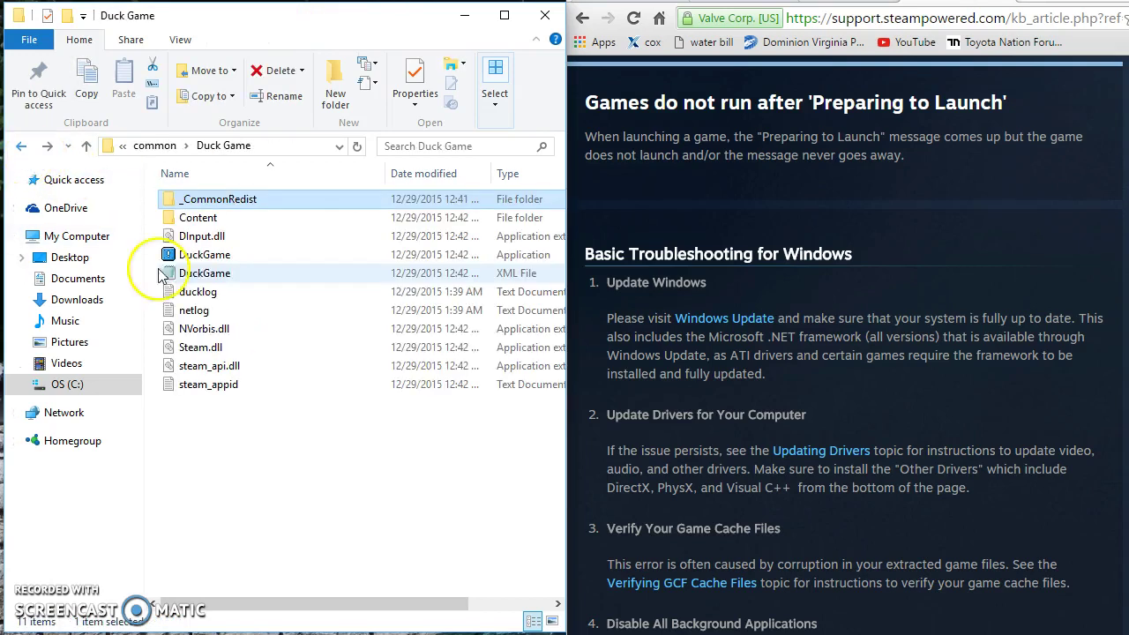
click(270, 491)
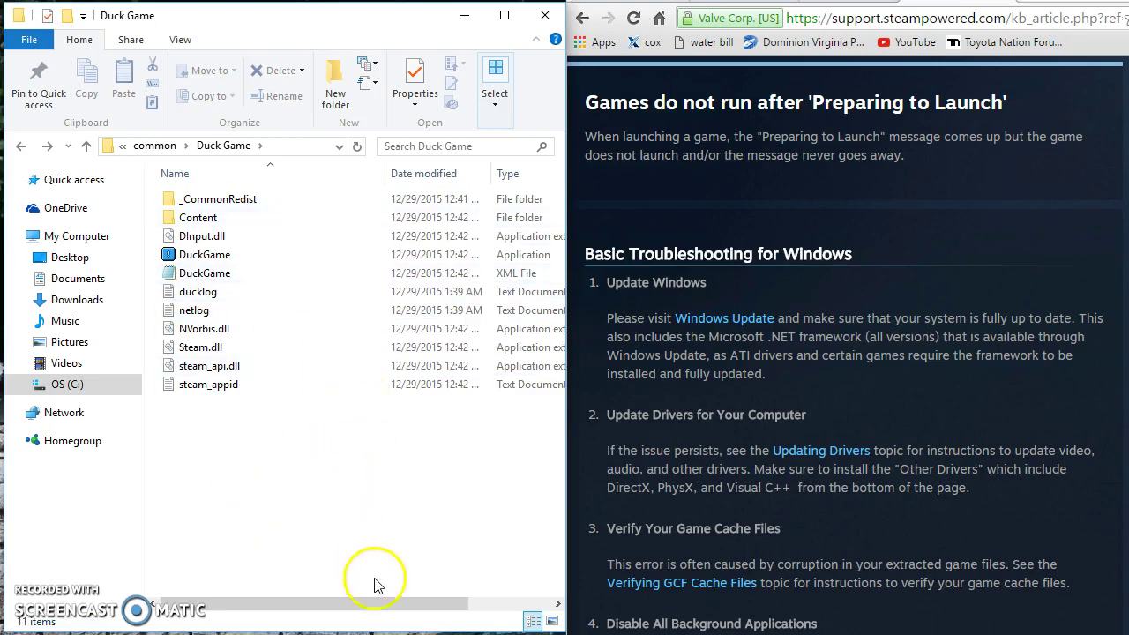
drag(416, 601, 517, 474)
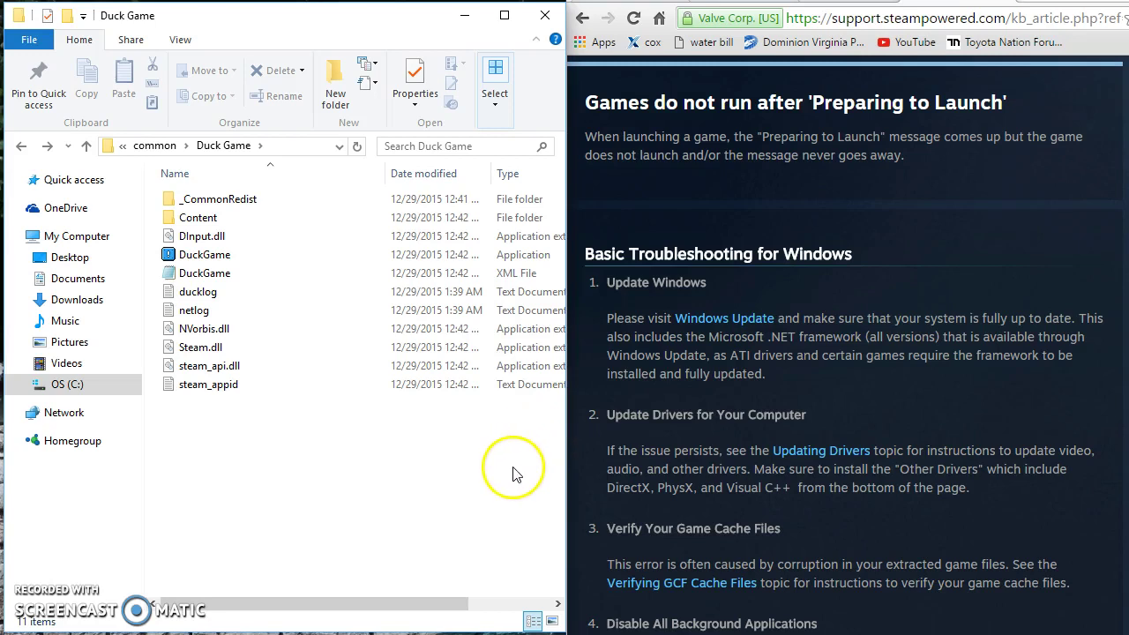